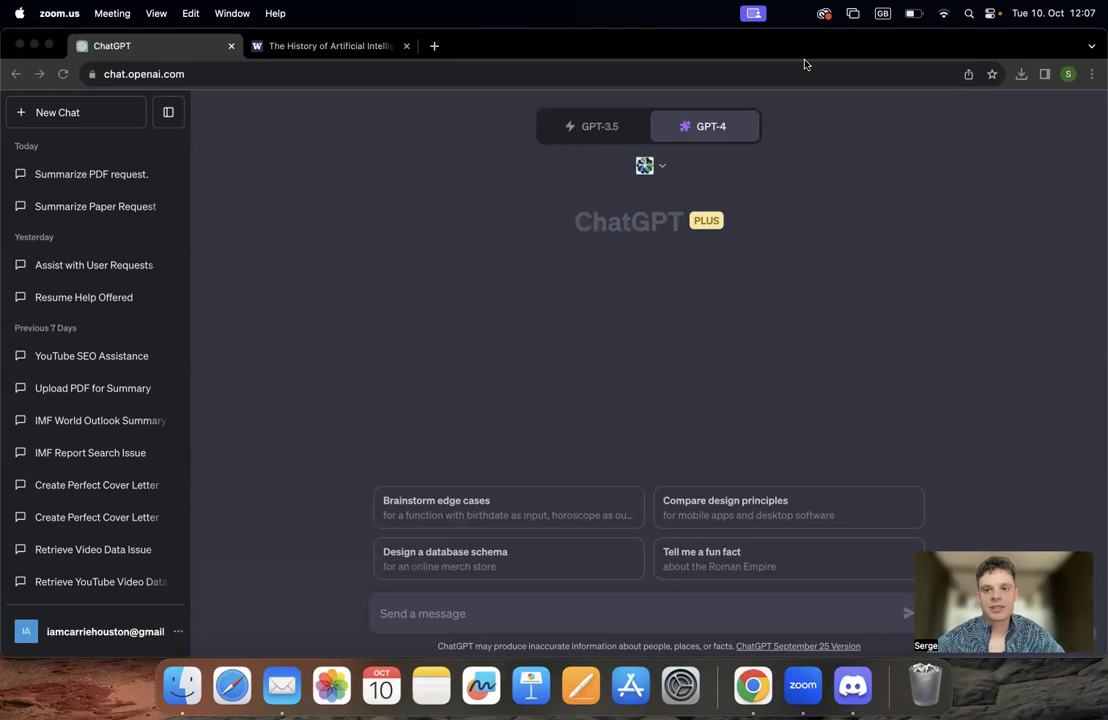
# Search the plugin store for 'aaron chat' and confirm Aaron Chat PDF is checked in the plugin list.
pyautogui.click(660, 167)
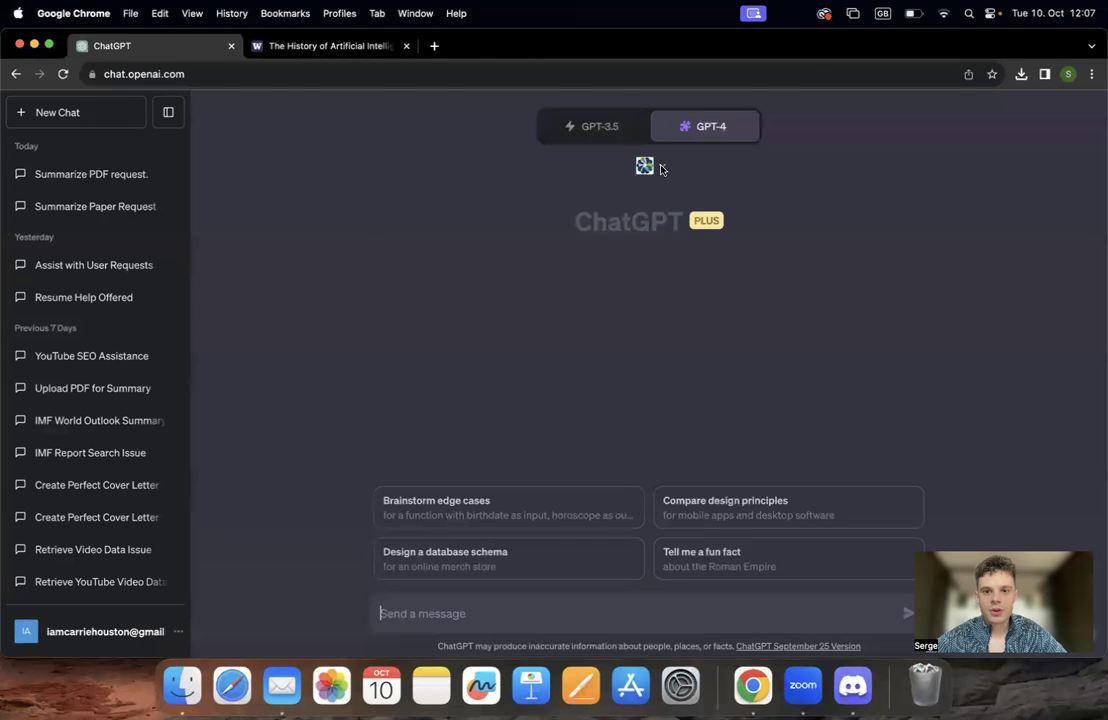
pyautogui.click(662, 168)
pyautogui.scroll(-5, 655, 297)
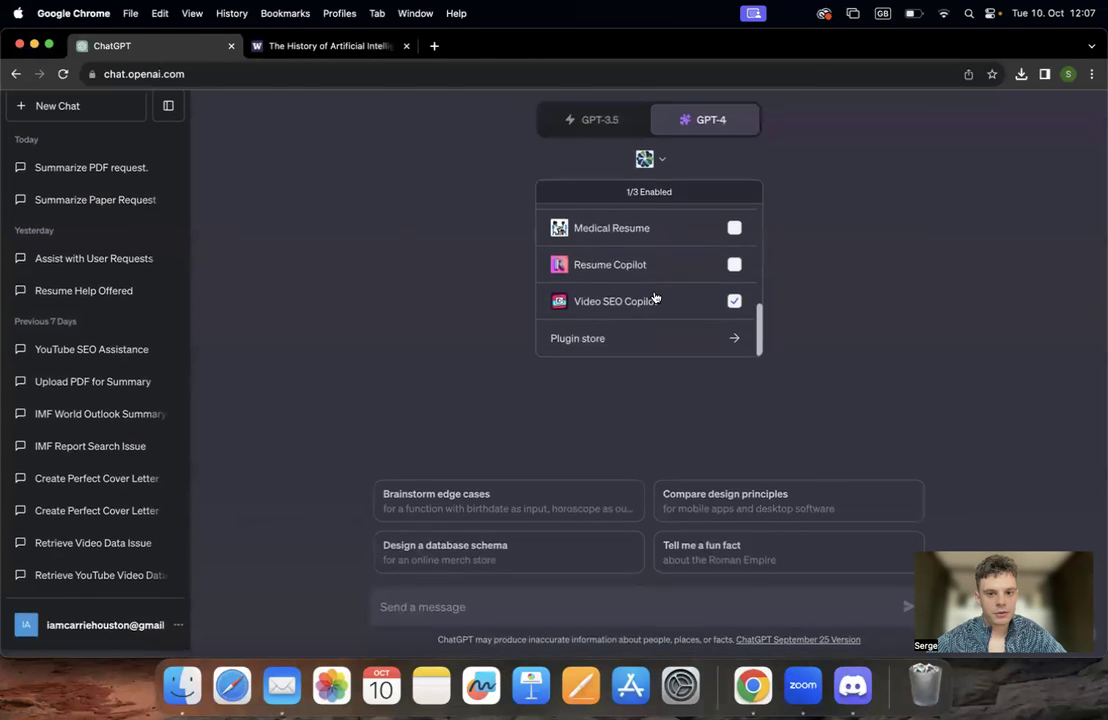
pyautogui.click(570, 345)
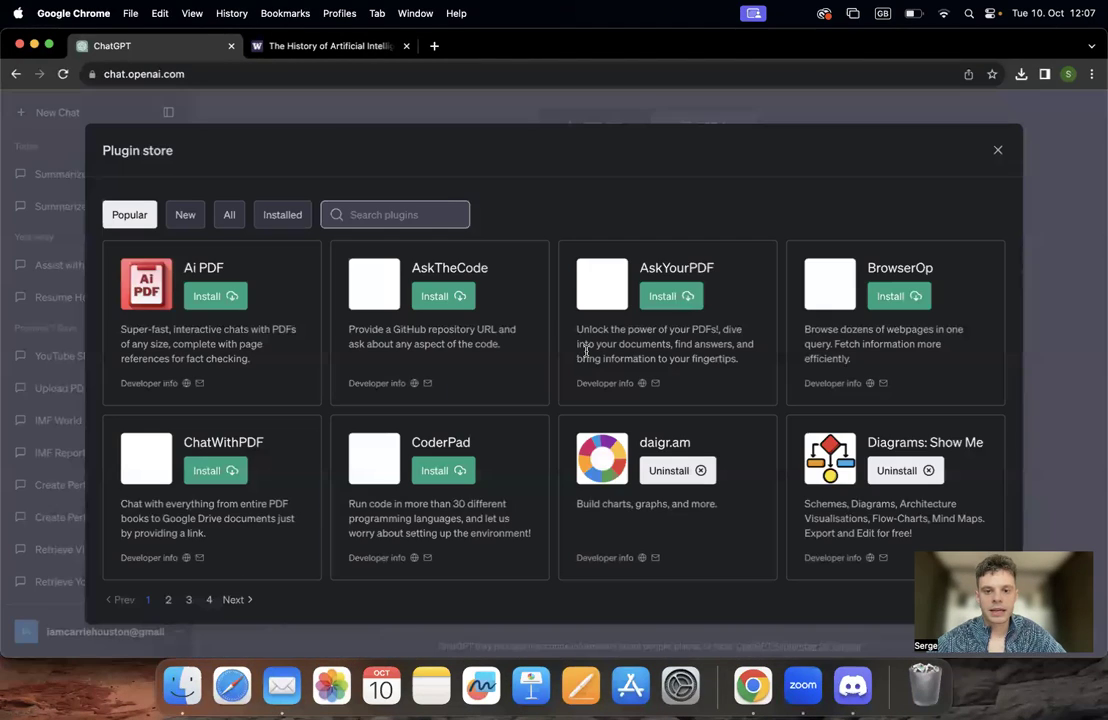
pyautogui.click(372, 215)
pyautogui.write('aa')
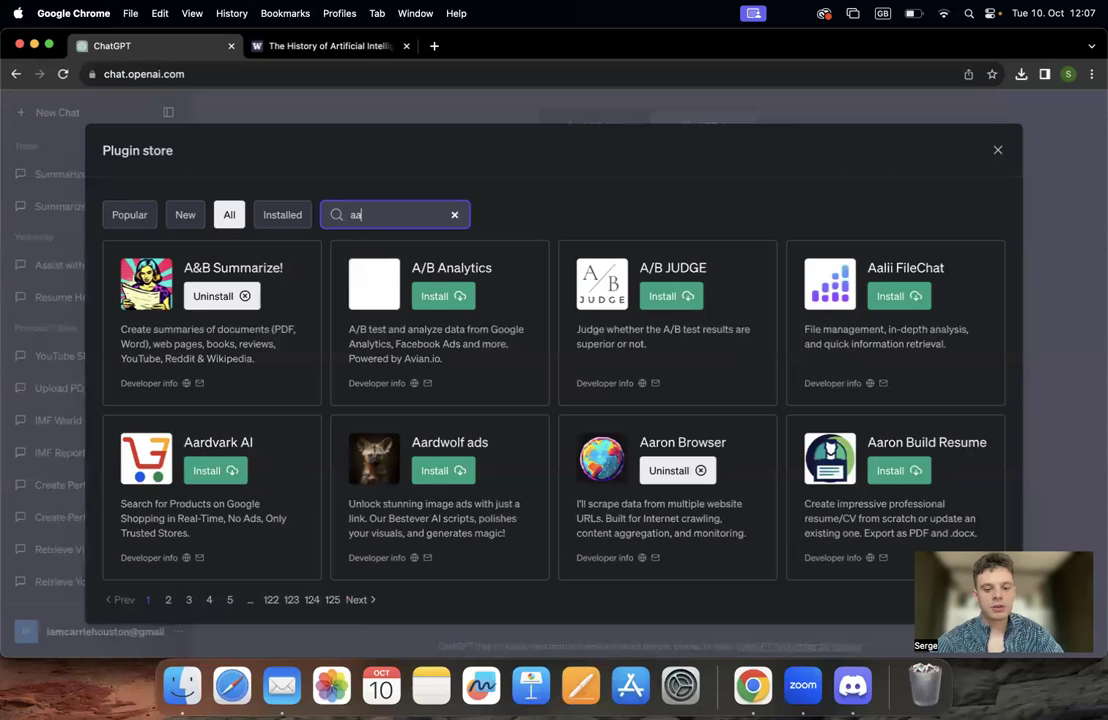
pyautogui.write('ron chat')
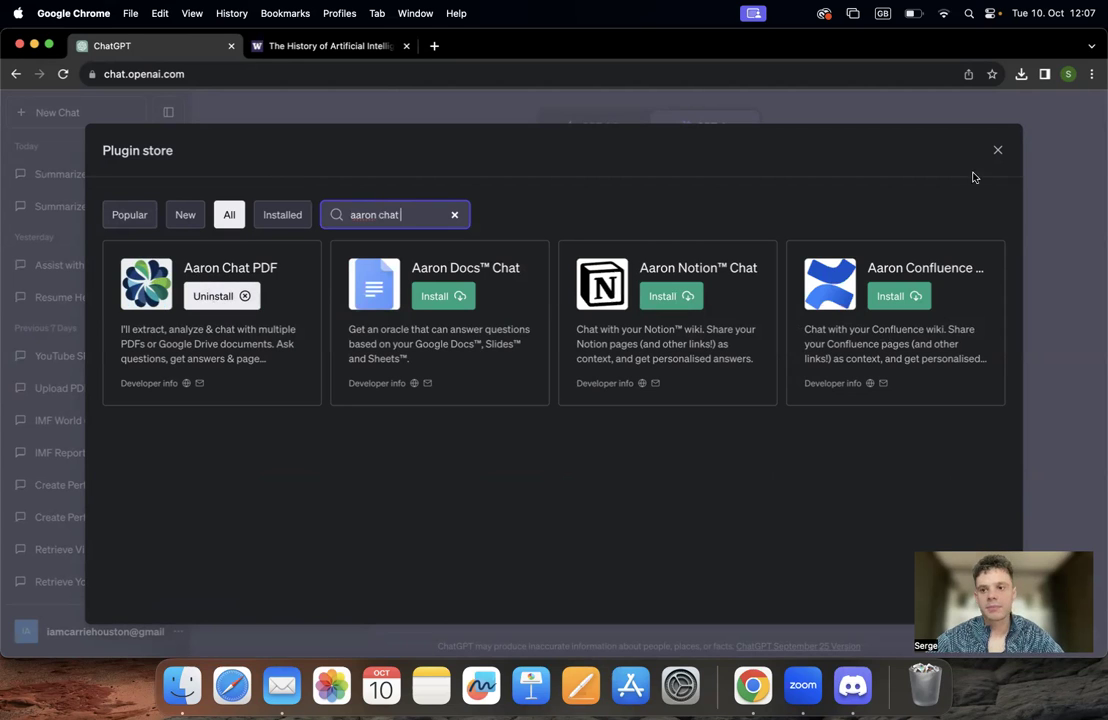
pyautogui.click(996, 151)
pyautogui.click(645, 166)
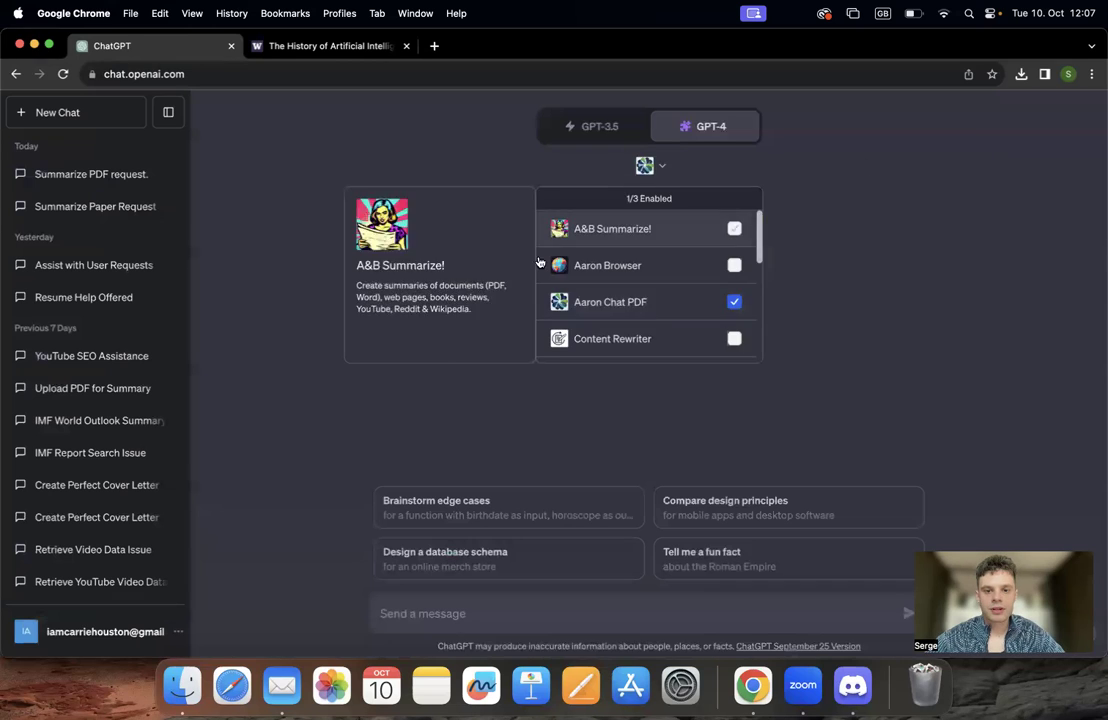
# Send the message 'need a summery of the pdf' to ChatGPT.
pyautogui.click(488, 611)
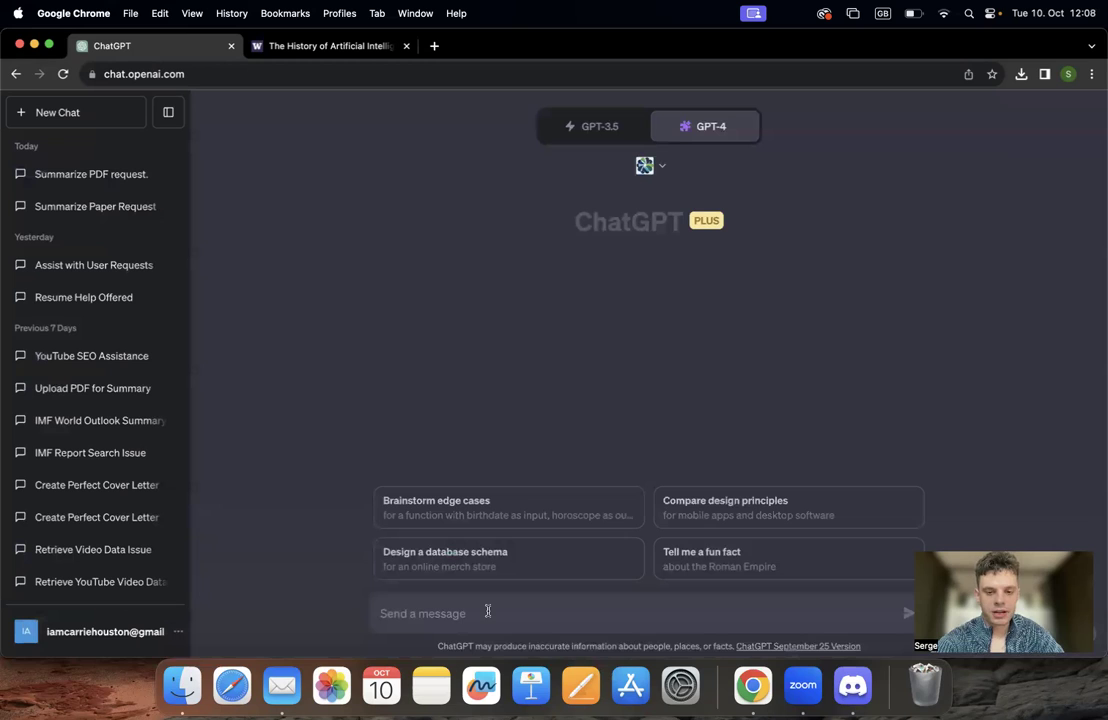
pyautogui.write('need a')
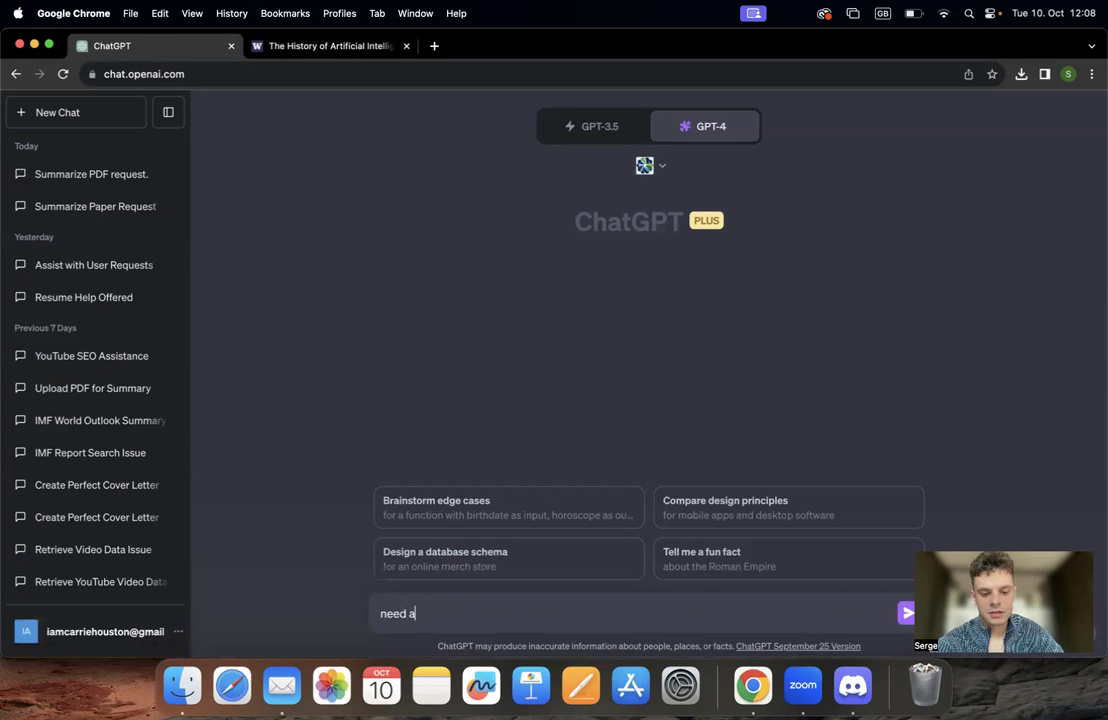
pyautogui.write(' summery of ')
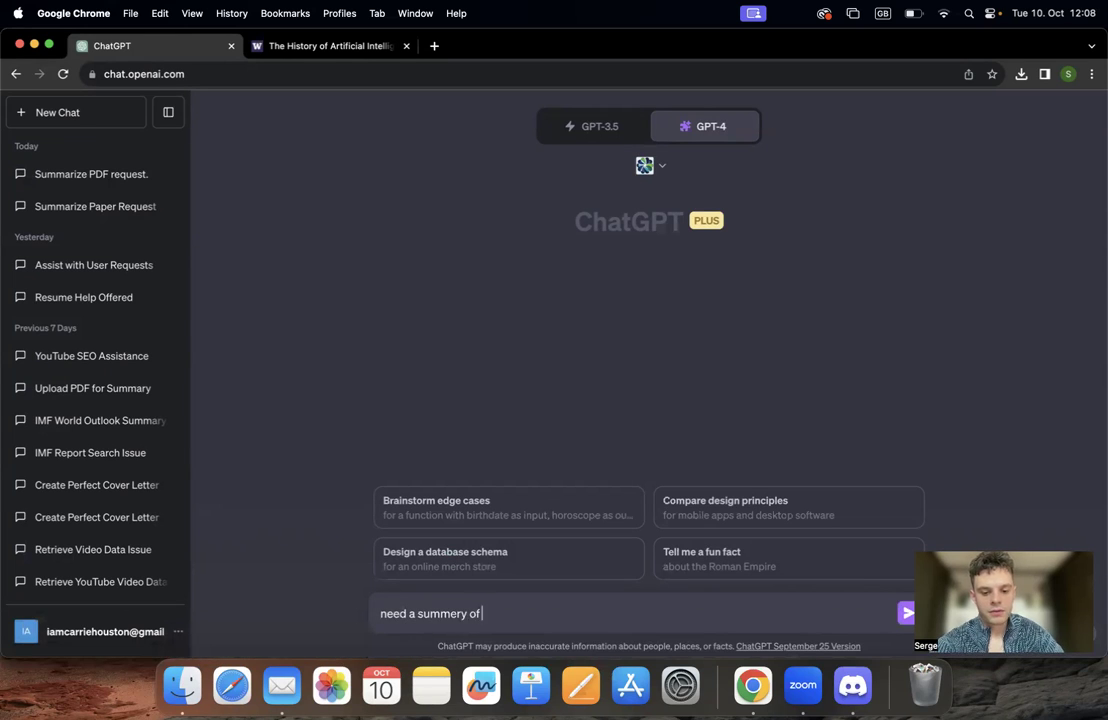
pyautogui.write('the pdf')
pyautogui.press('Return')
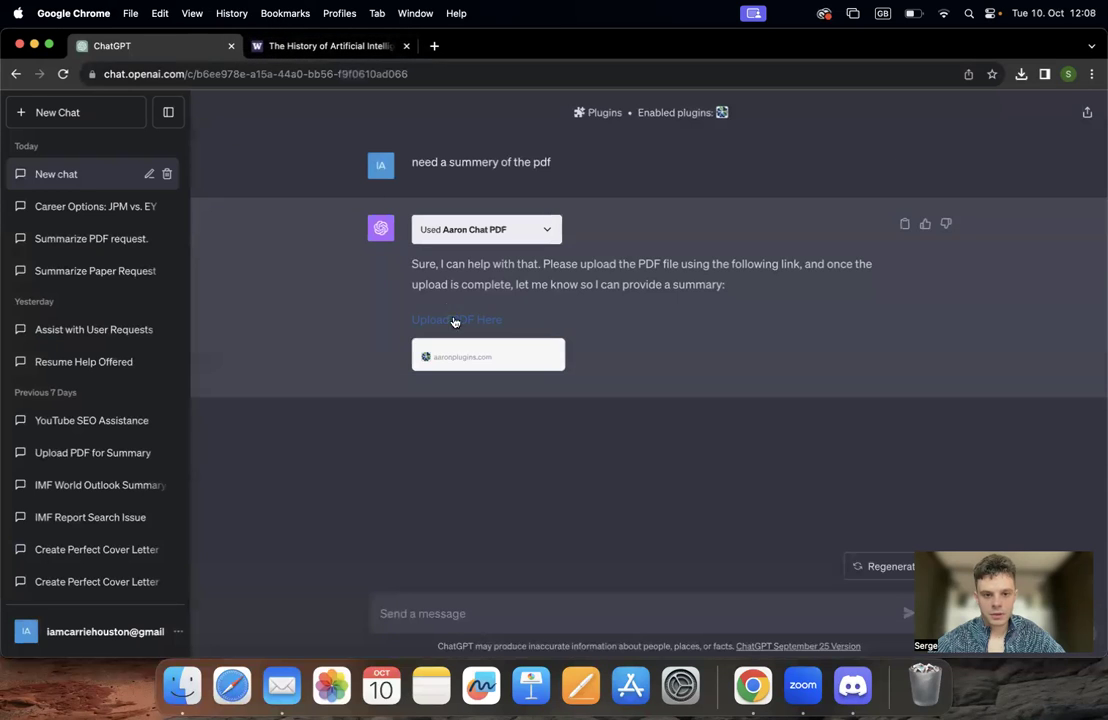
# Copy the history-ai.pdf web address from the PDF tab and send it in the chat.
pyautogui.click(320, 45)
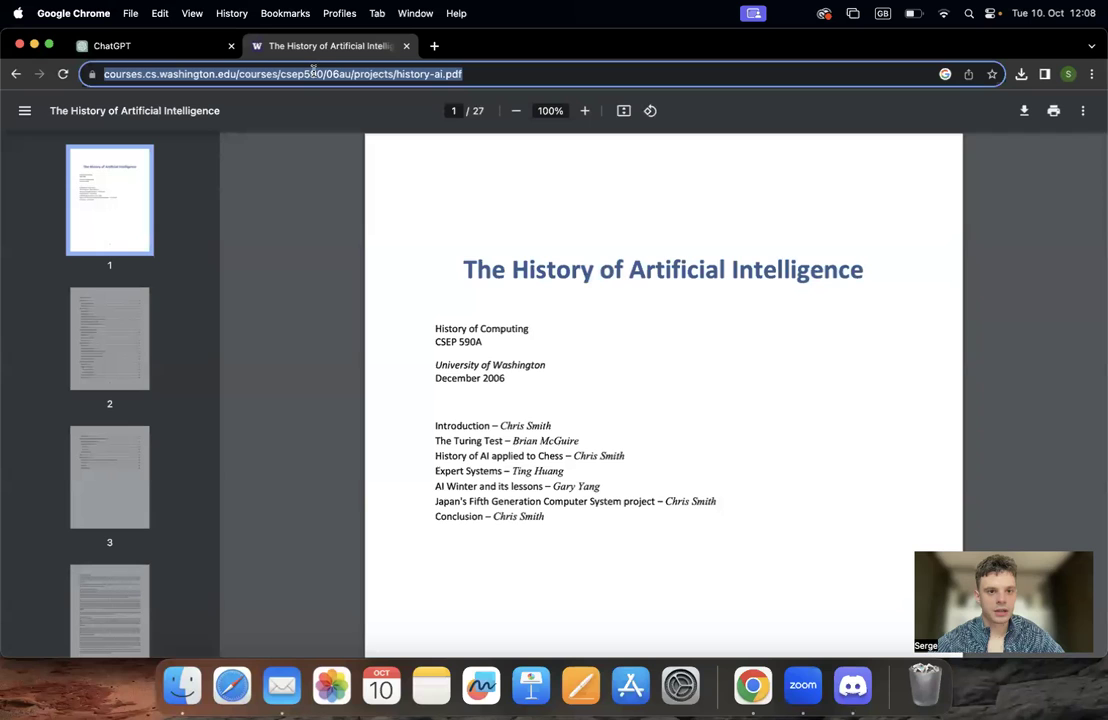
pyautogui.click(312, 78)
pyautogui.press('super+c')
pyautogui.click(150, 44)
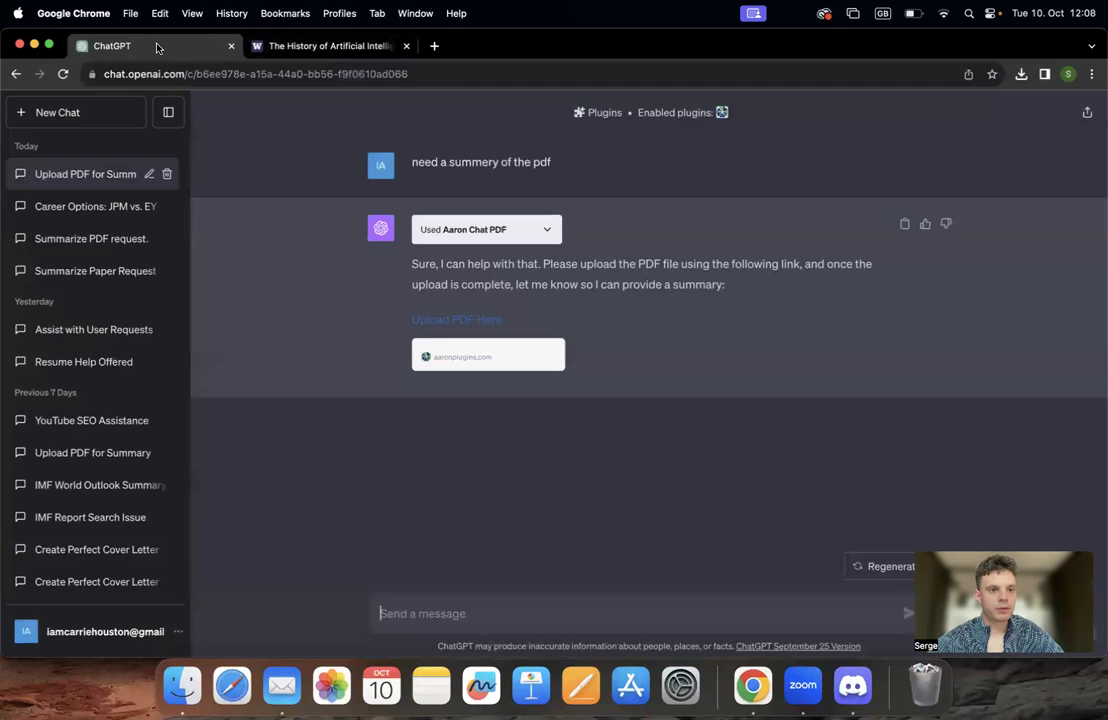
pyautogui.press('super+v')
pyautogui.press('Return')
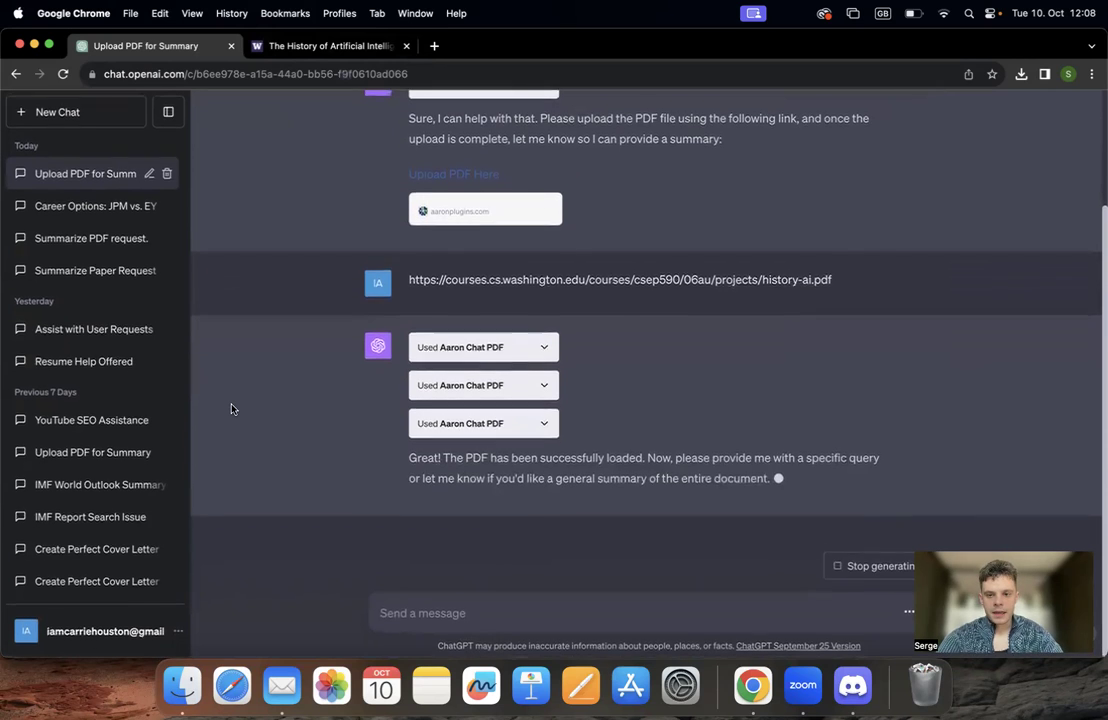
# Copy the phrase 'a general summary' from the plugin's reply for the next message.
pyautogui.moveTo(551, 482); pyautogui.dragTo(713, 482)
pyautogui.click(545, 481)
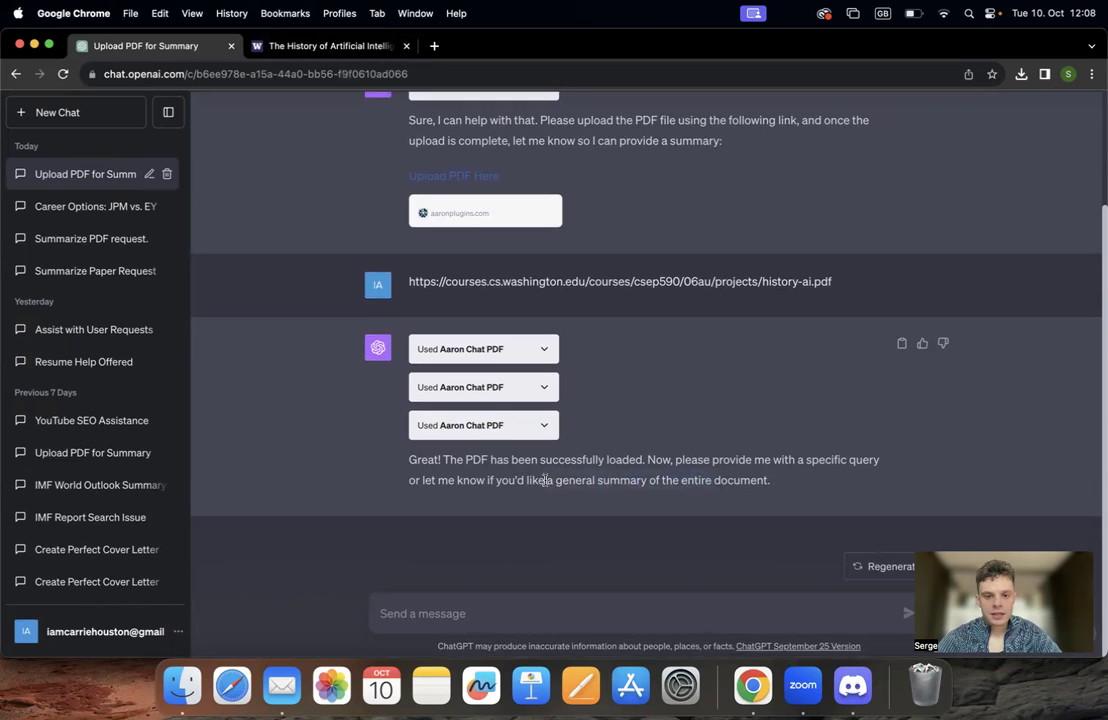
pyautogui.moveTo(545, 481); pyautogui.dragTo(648, 481)
pyautogui.hotkey('ctrl', 'c')
pyautogui.click(565, 605)
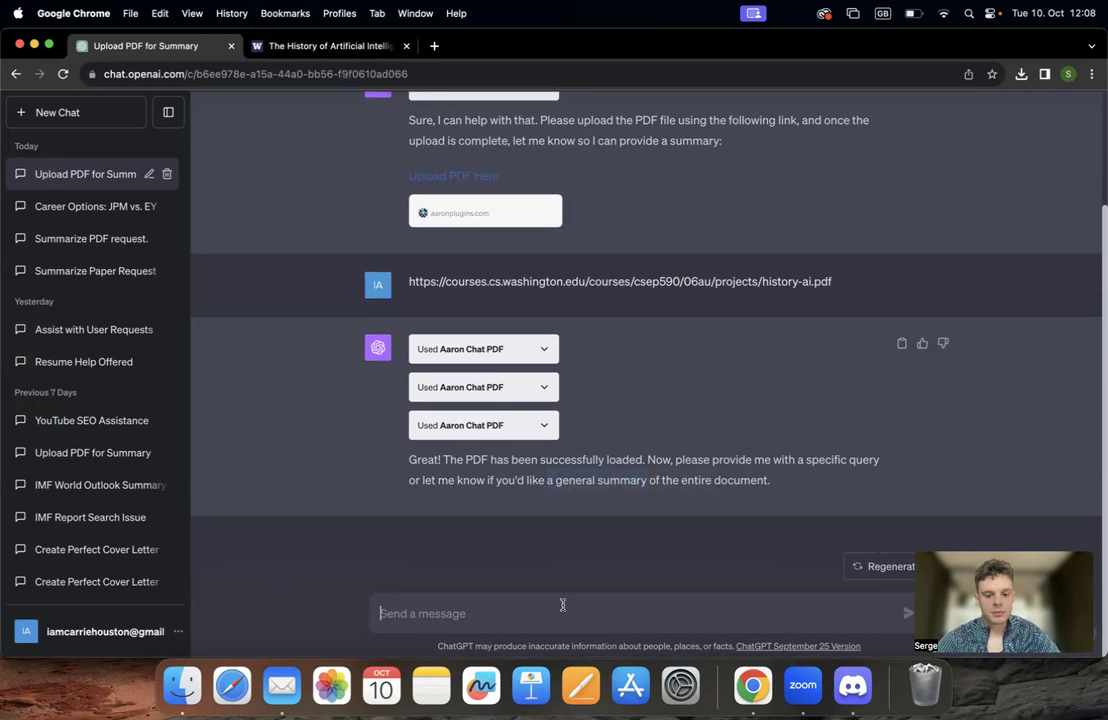
# Send 'a general summary' and scroll through the page-by-page summaries to Page 24.
pyautogui.hotkey('ctrl', 'v')
pyautogui.press('Return')
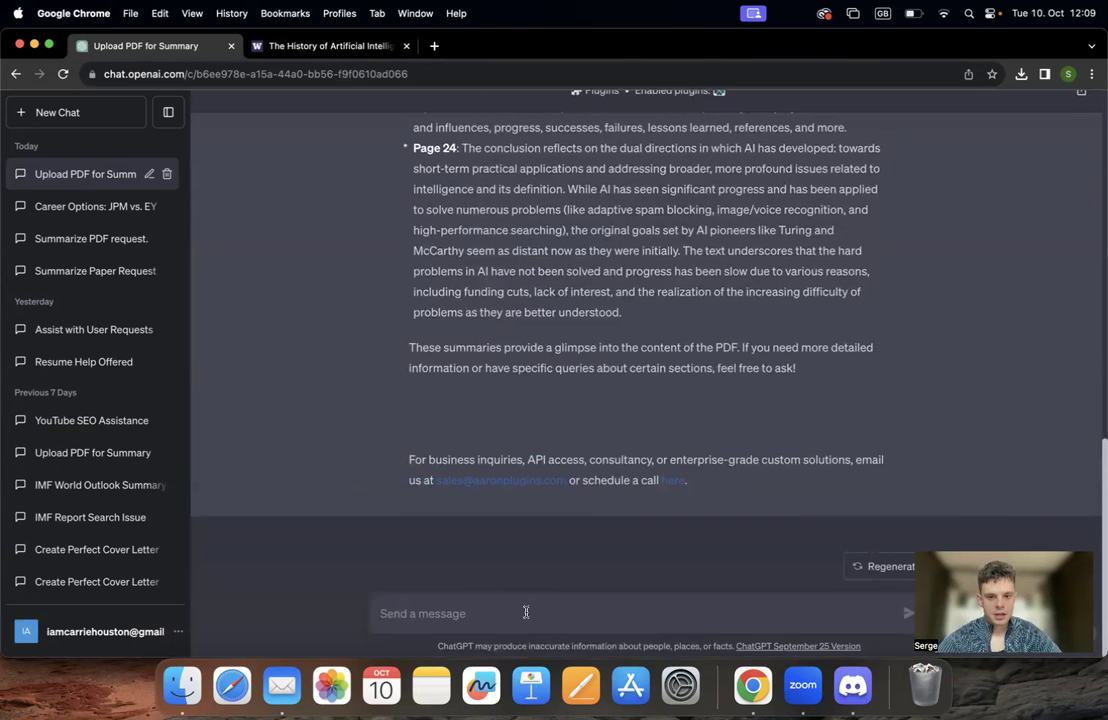
pyautogui.scroll(2, 560, 380)
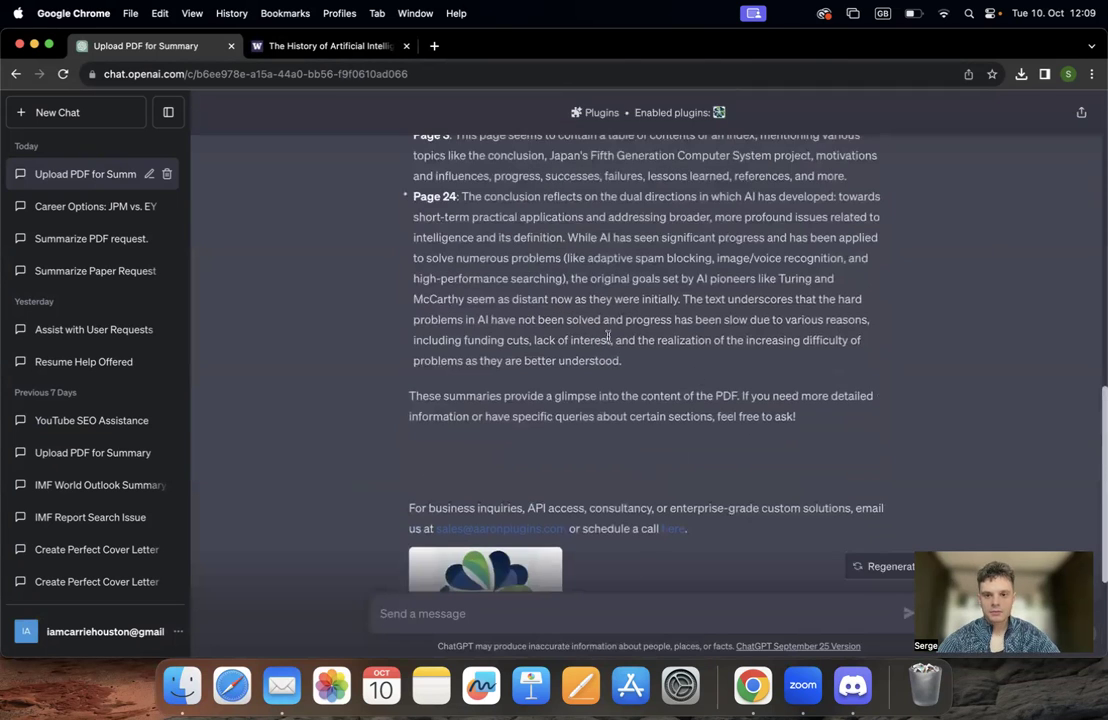
pyautogui.scroll(2, 607, 337)
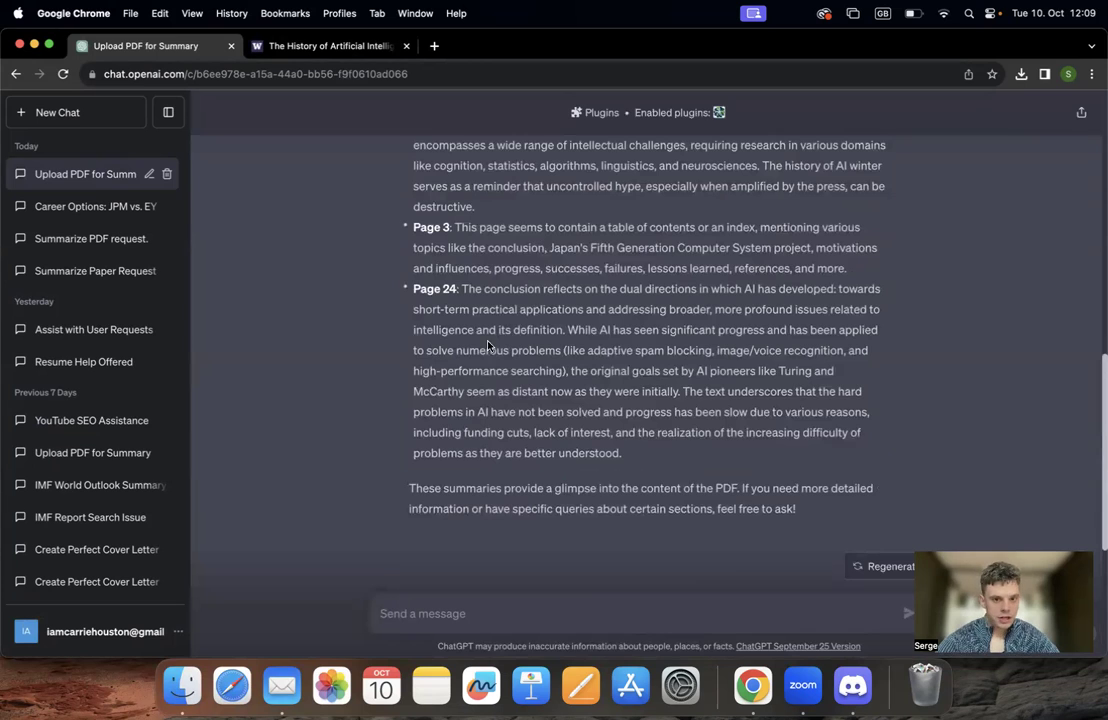
pyautogui.scroll(-1, 548, 460)
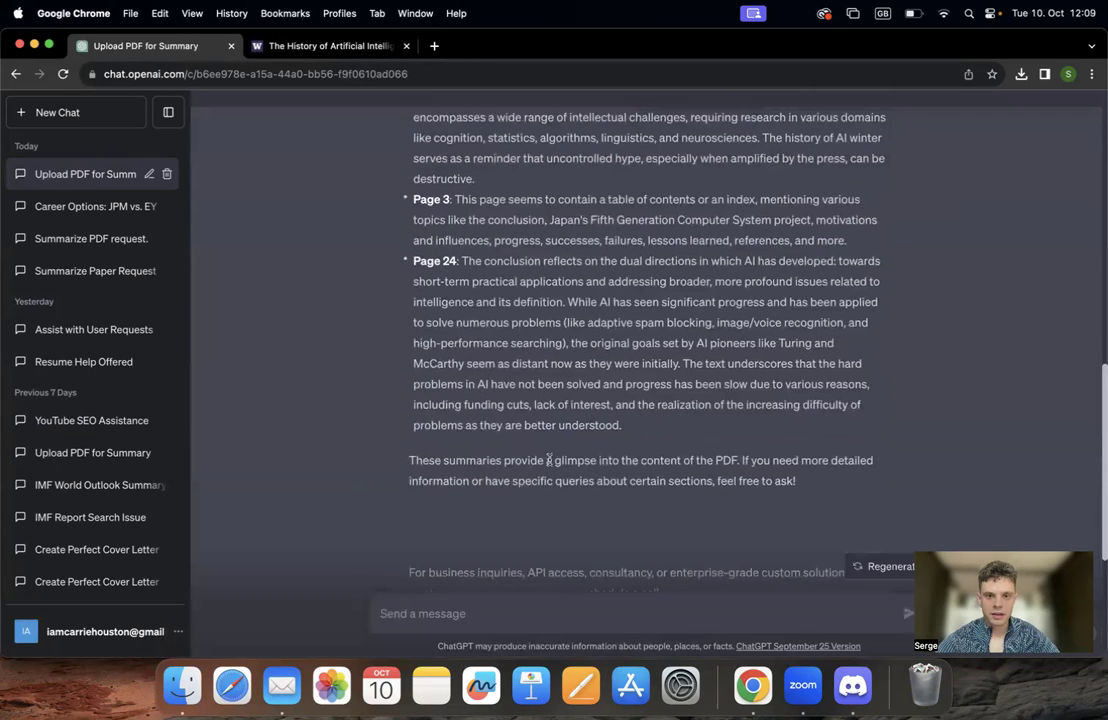
pyautogui.scroll(-5, 548, 460)
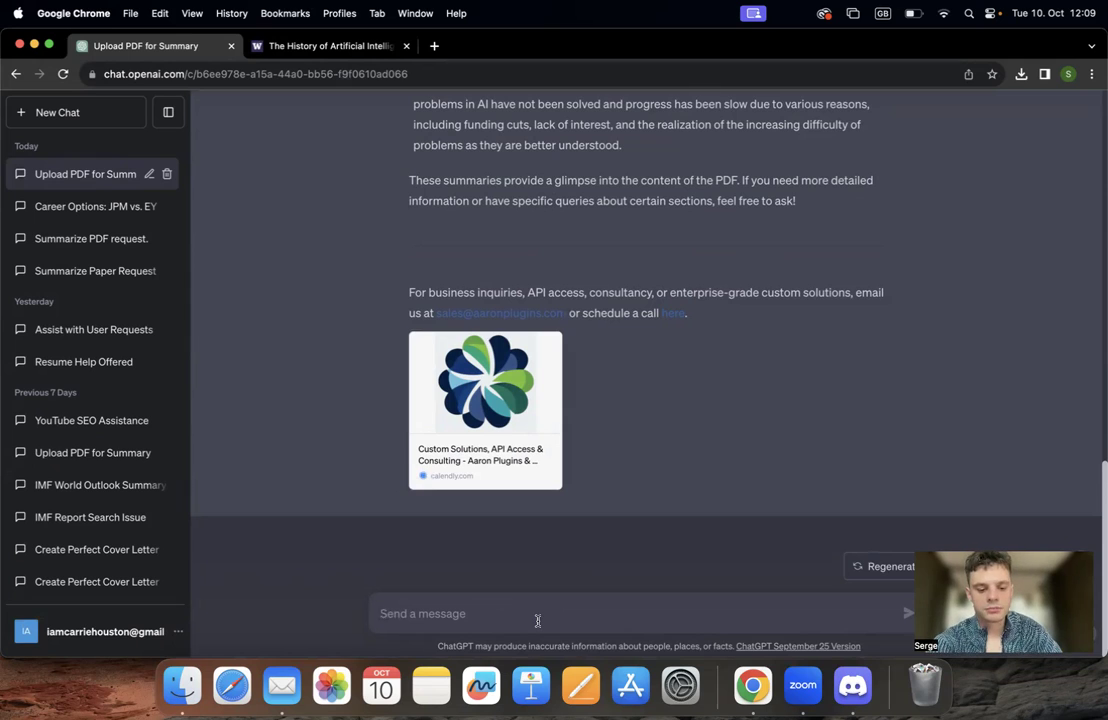
# Ask 'based on the paper who is the father of modern computer science'.
pyautogui.write('ai')
pyautogui.press('BackSpace')
pyautogui.press('BackSpace')
pyautogui.write('based ')
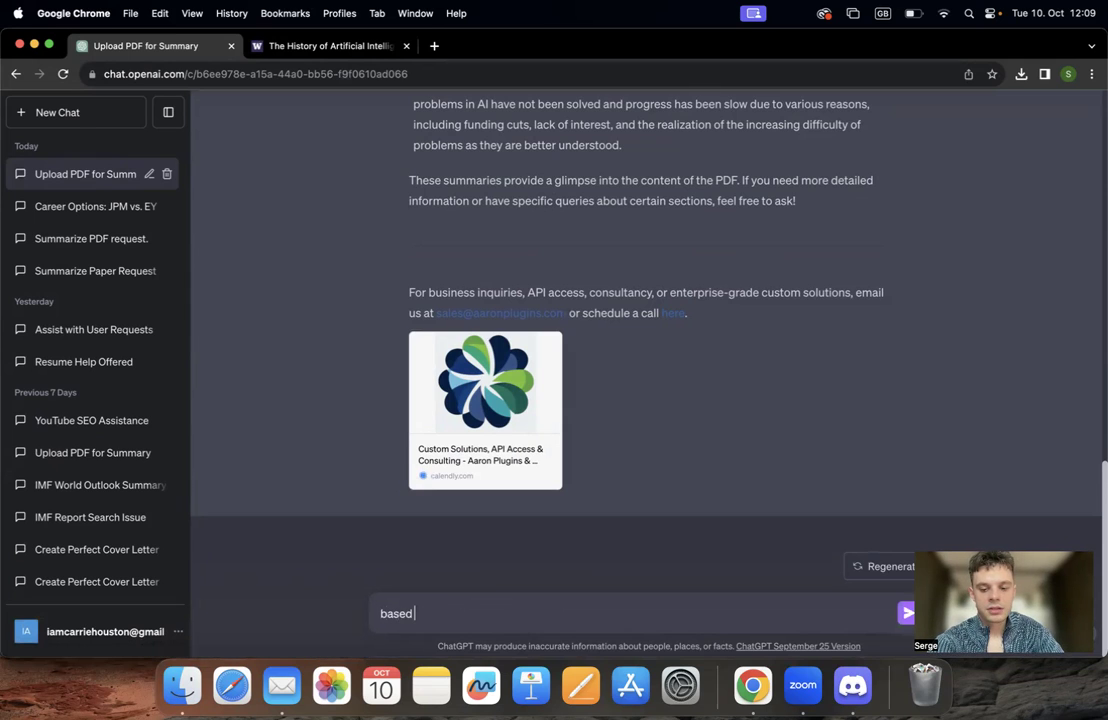
pyautogui.write('on the paper ')
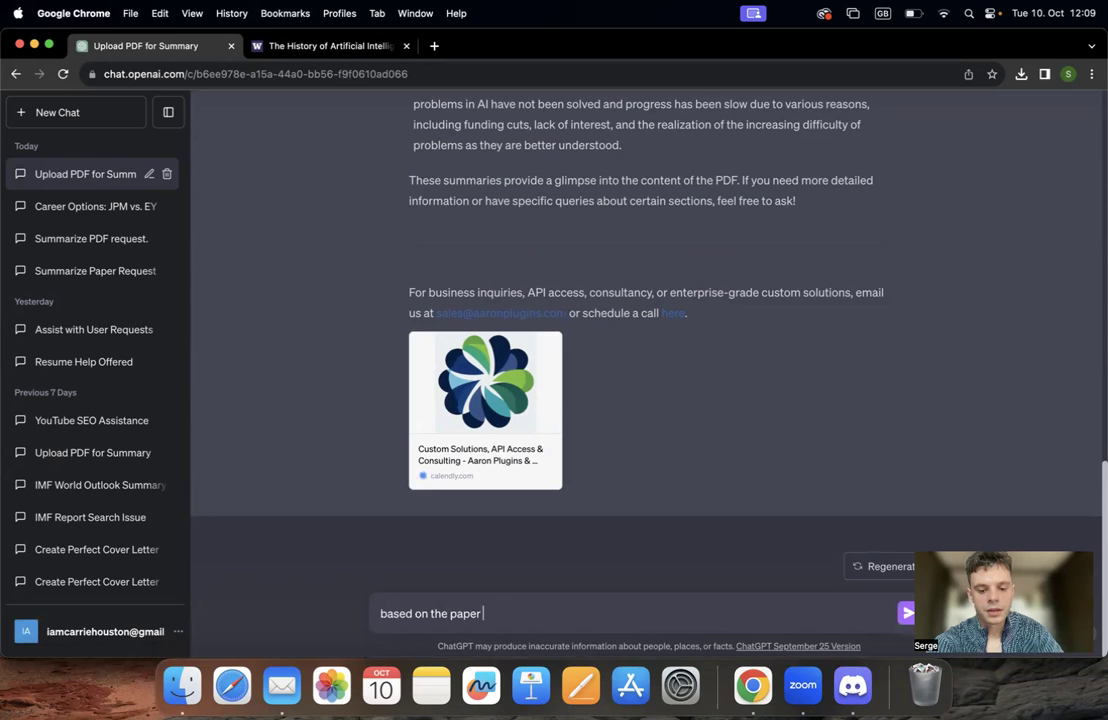
pyautogui.write('who is the f')
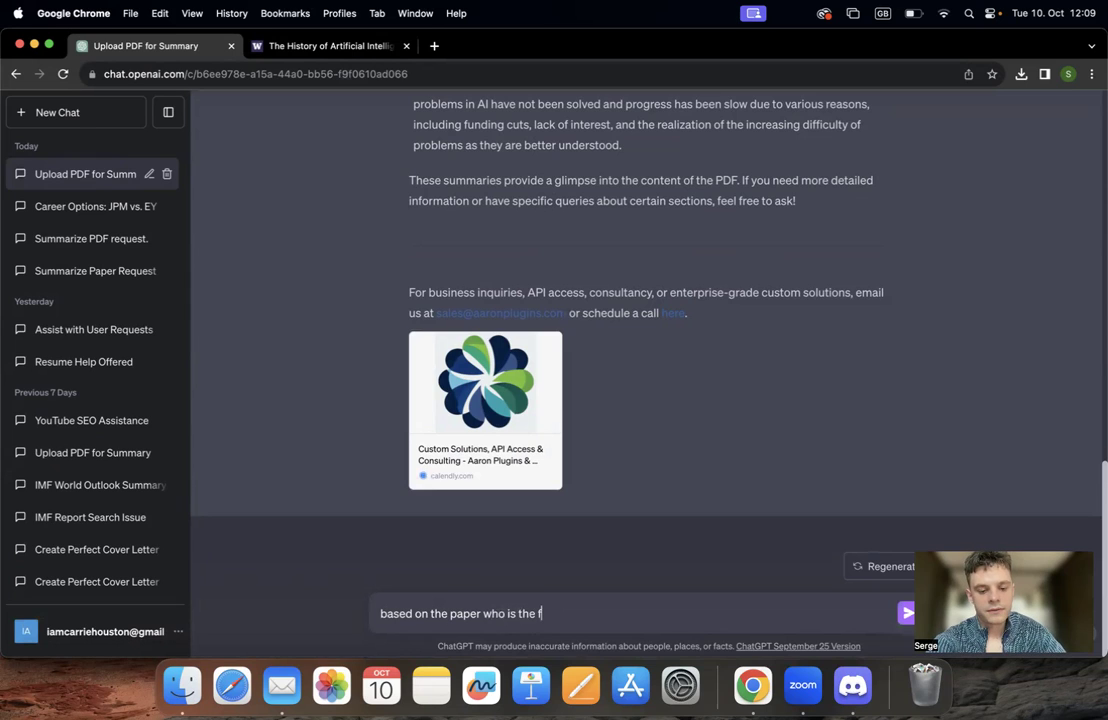
pyautogui.write('ather of modern')
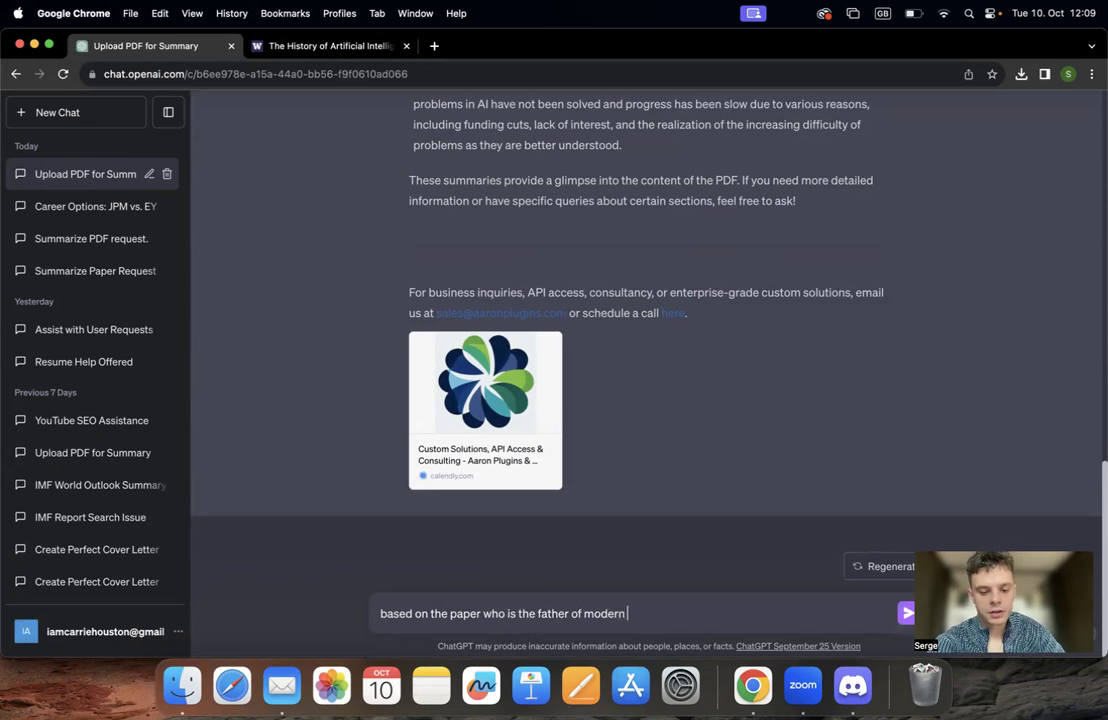
pyautogui.write(' comput')
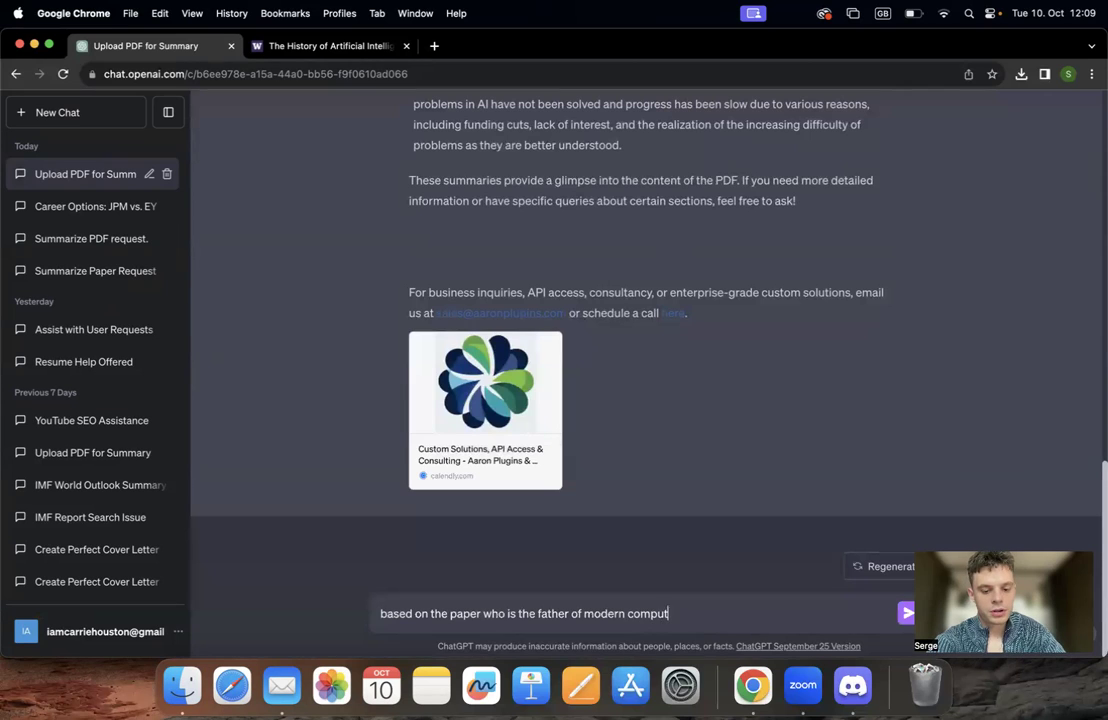
pyautogui.write('er scien')
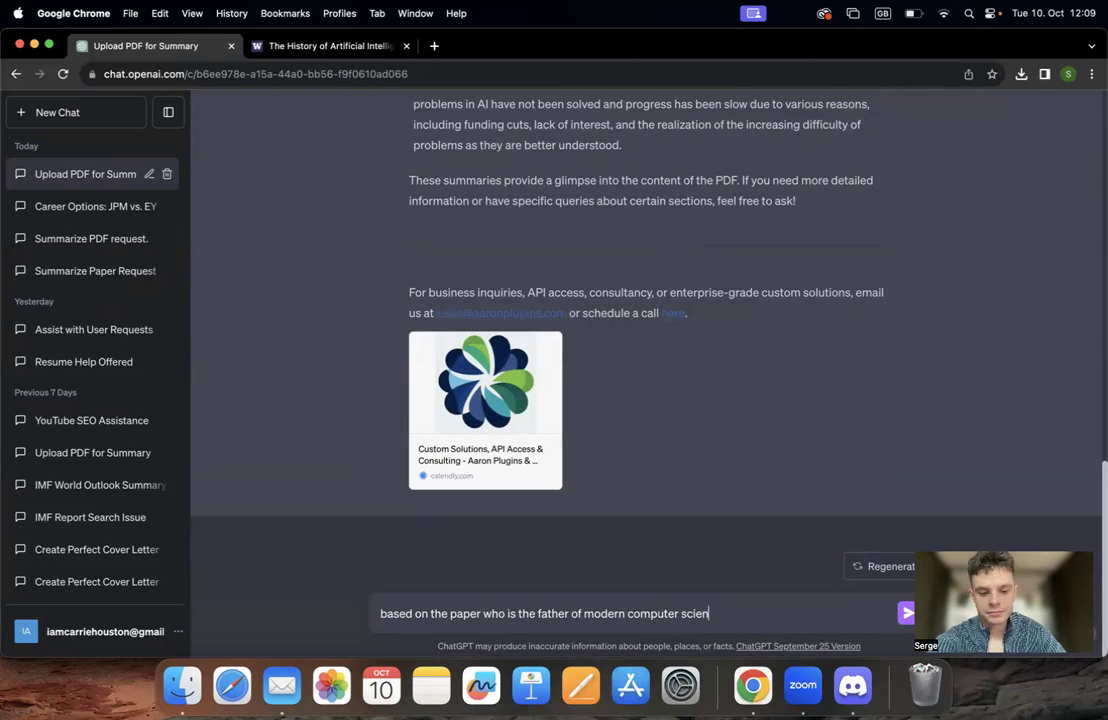
pyautogui.write('ce')
pyautogui.press('Return')
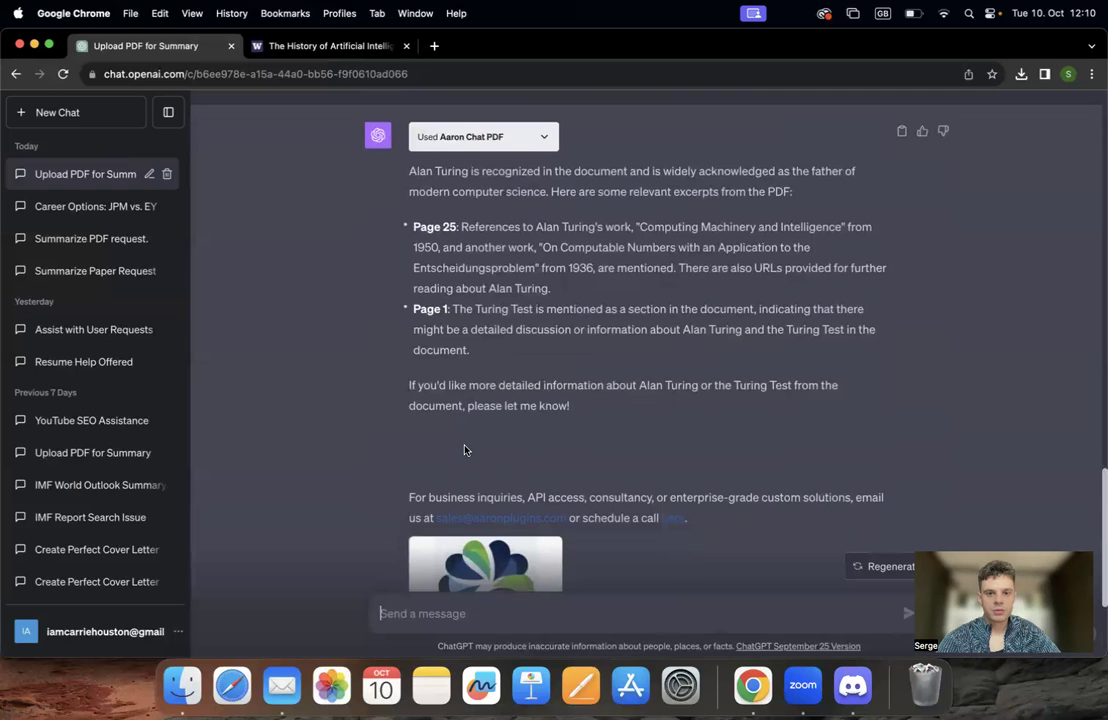
pyautogui.scroll(5, 465, 447)
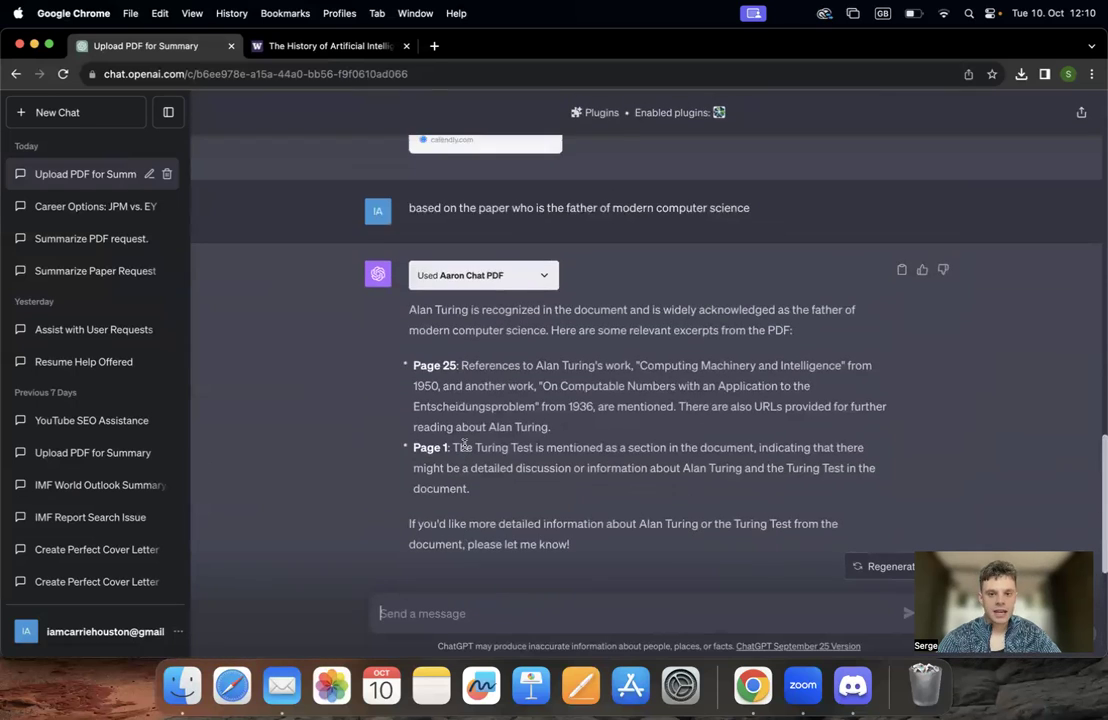
pyautogui.scroll(-1, 465, 447)
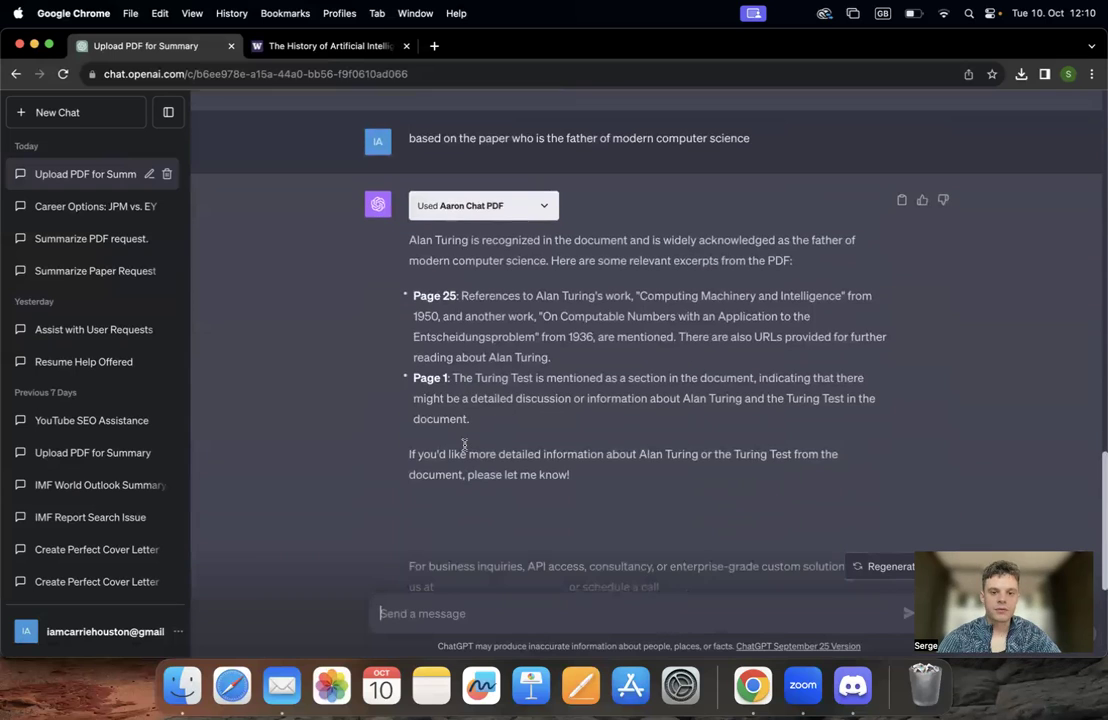
pyautogui.scroll(-2, 465, 449)
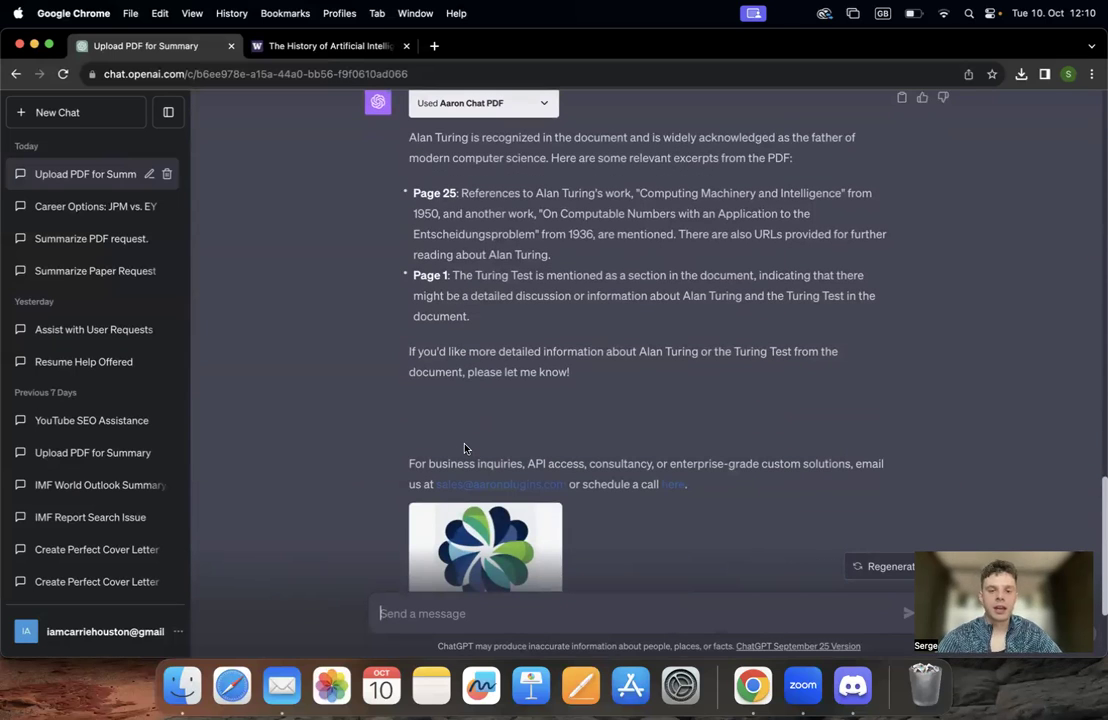
pyautogui.scroll(-1, 465, 448)
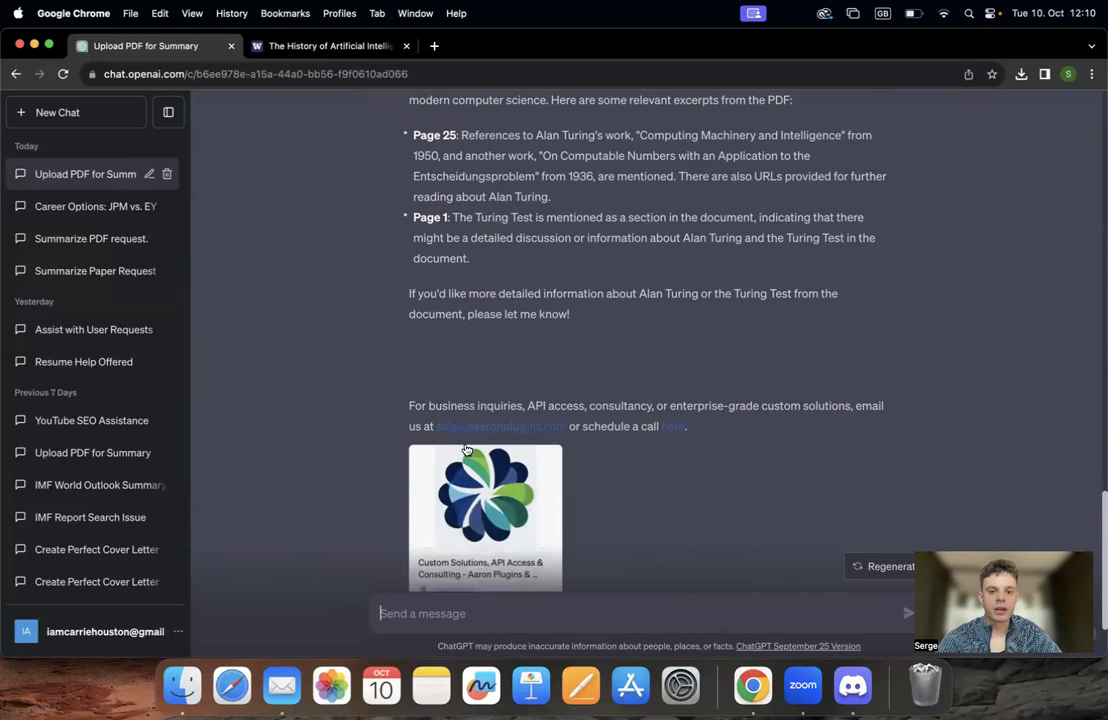
pyautogui.scroll(-1, 465, 449)
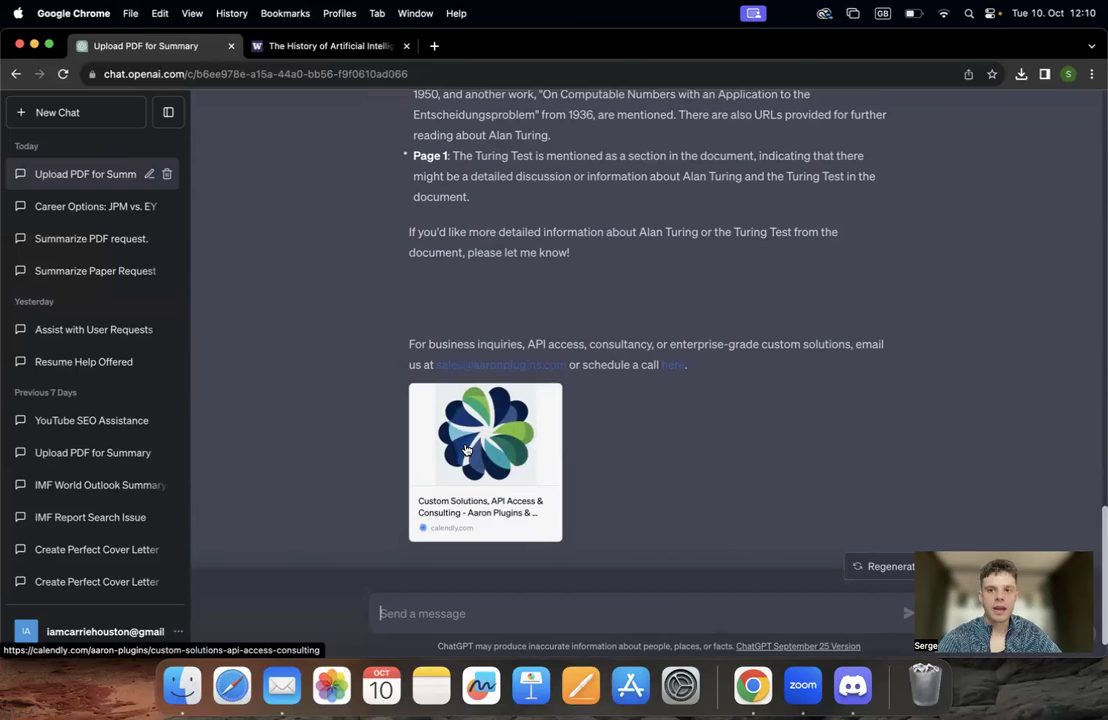
pyautogui.scroll(-1, 465, 450)
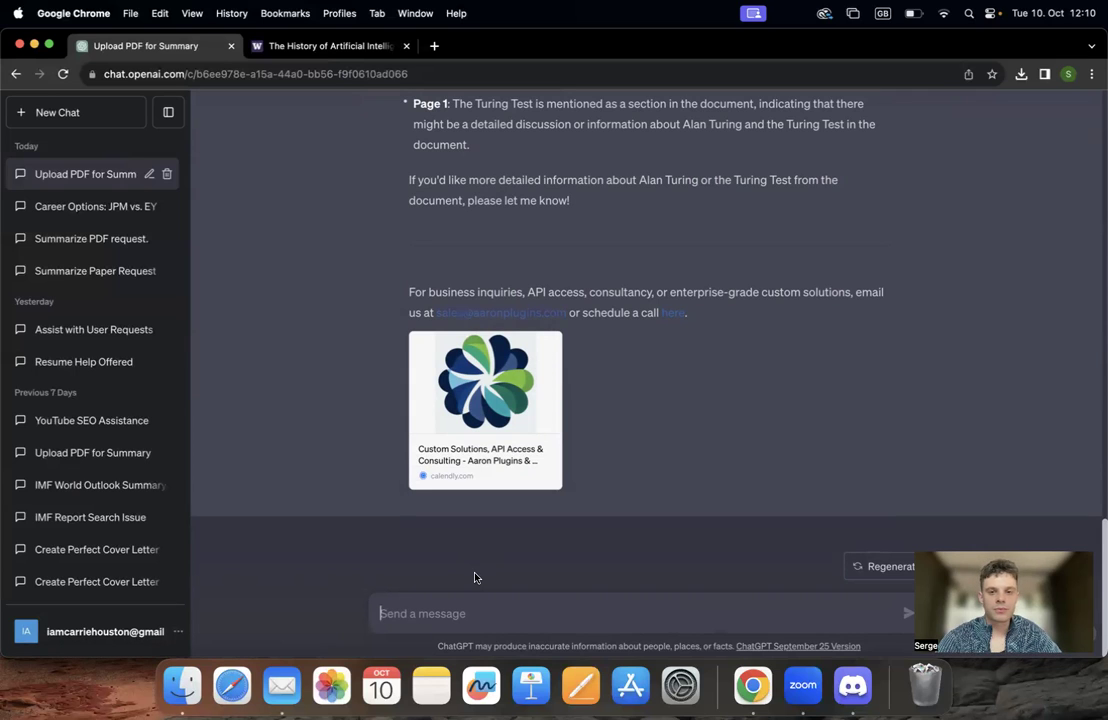
pyautogui.scroll(5, 462, 362)
pyautogui.scroll(2, 462, 362)
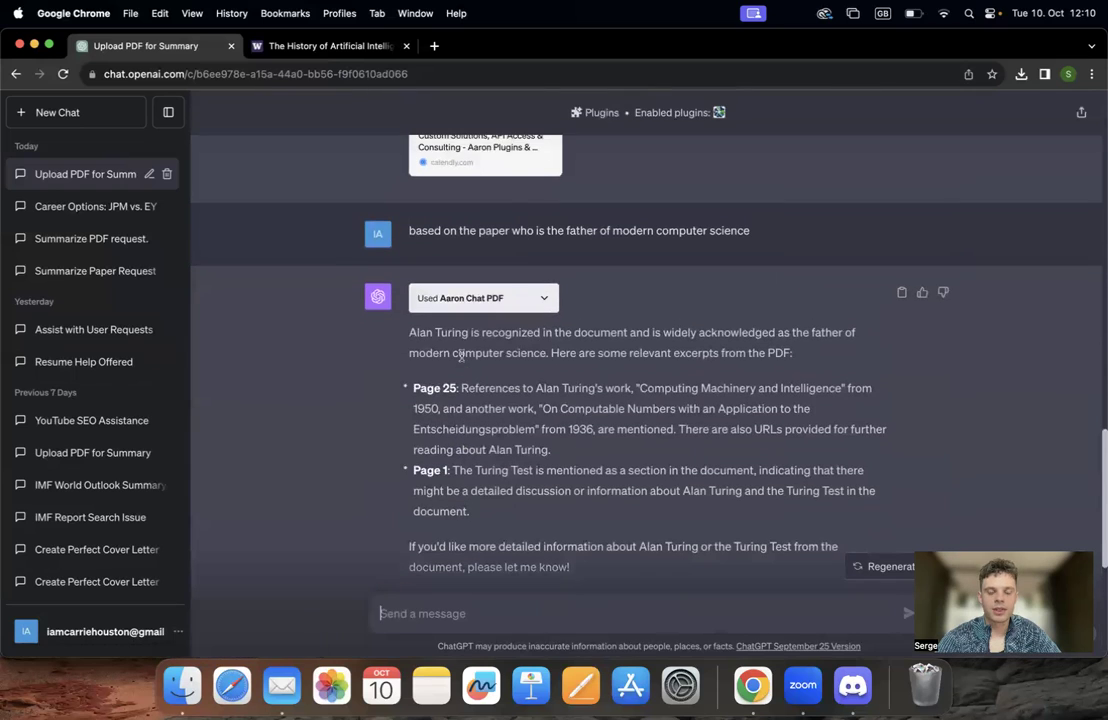